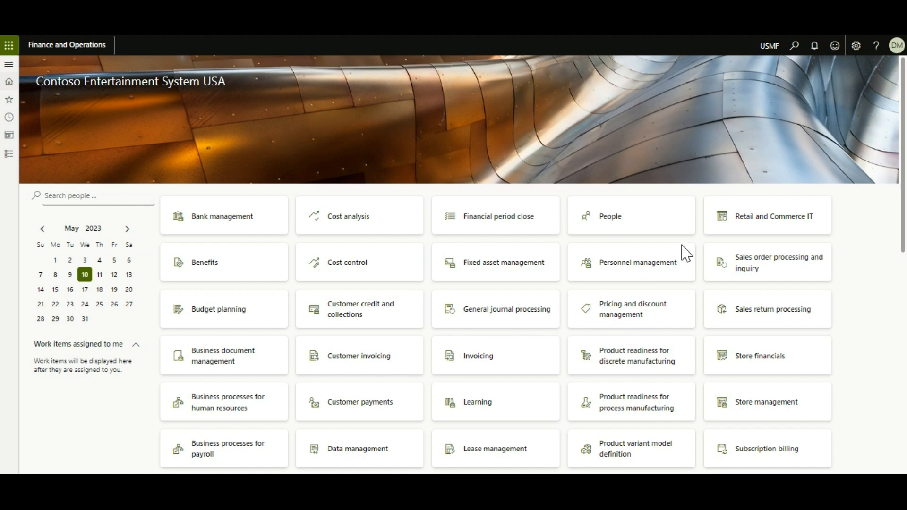
Open the Chart of accounts page in the General ledger module
{"action": "key", "text": "alt+F1"}
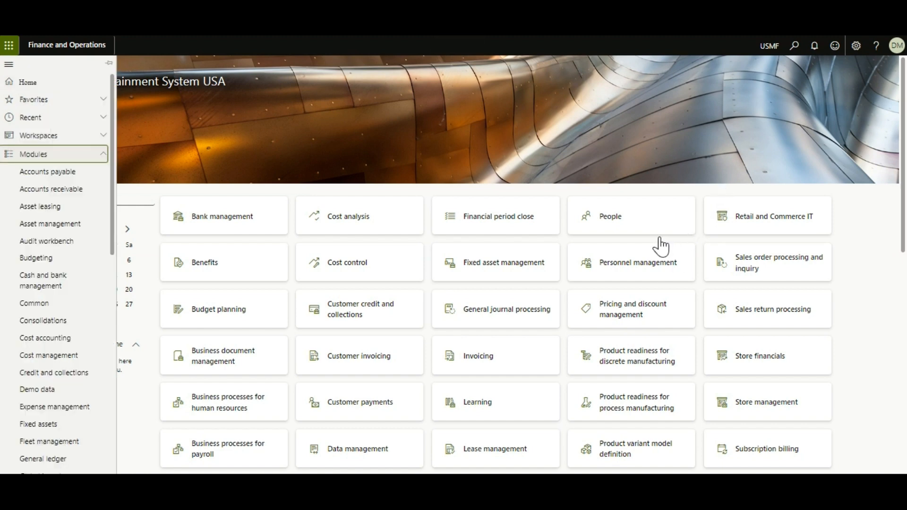
{"action": "left_click", "coordinate": [43, 459]}
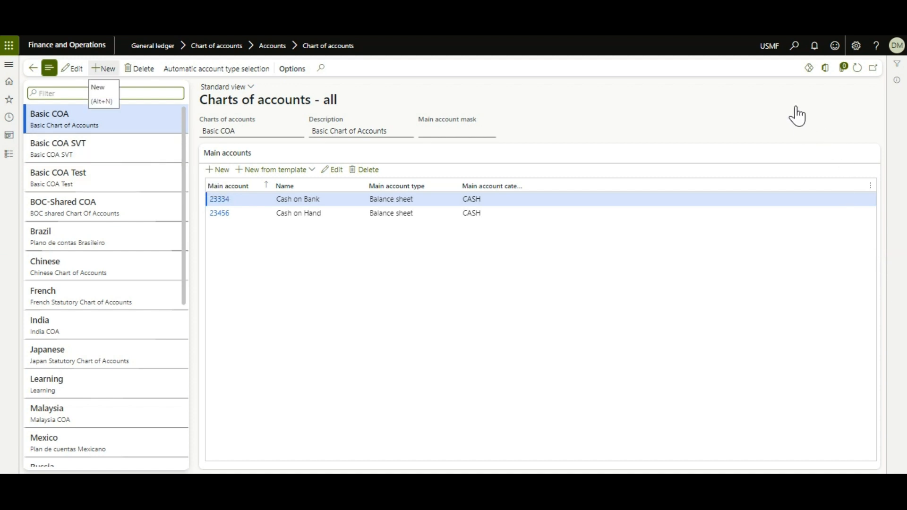
{"action": "key", "text": "alt+n"}
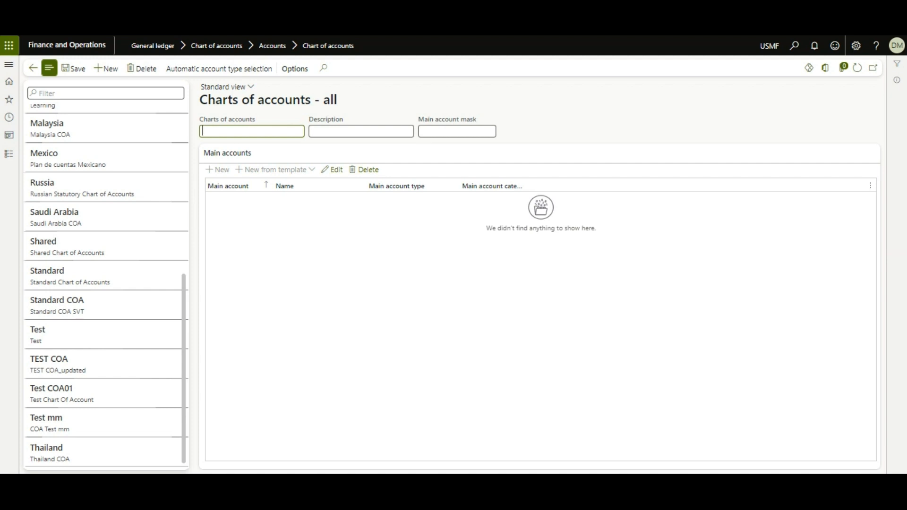
{"action": "mouse_move", "coordinate": [457, 131]}
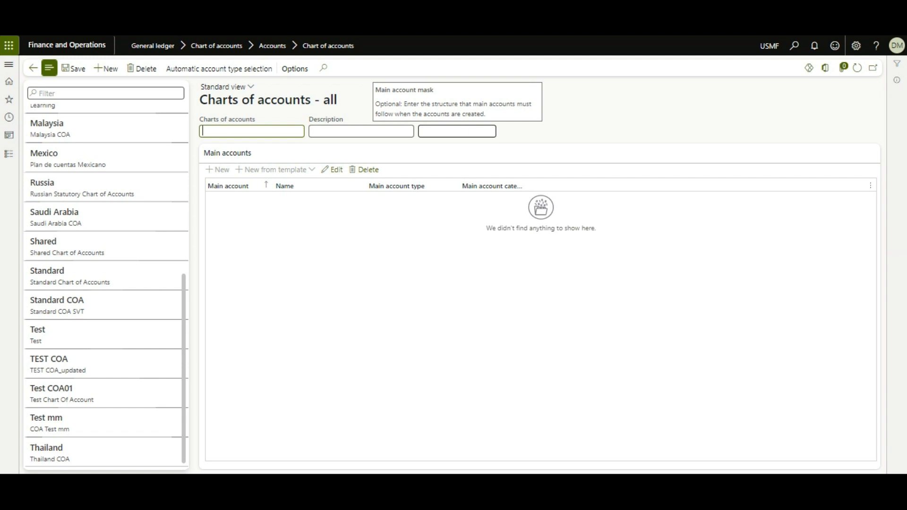
{"action": "left_click", "coordinate": [457, 131]}
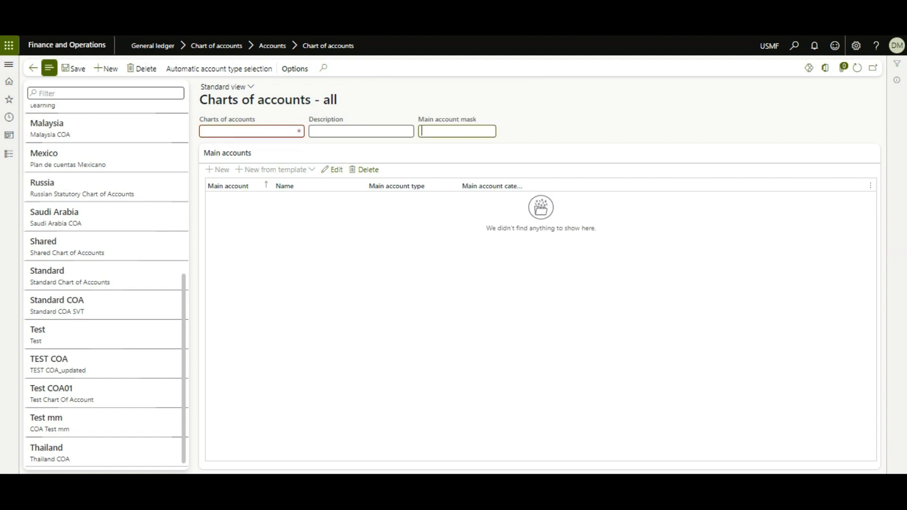
{"action": "type", "text": "######"}
{"action": "key", "text": "BackSpace"}
{"action": "key", "text": "BackSpace"}
{"action": "key", "text": "BackSpace"}
{"action": "key", "text": "BackSpace"}
{"action": "key", "text": "BackSpace"}
{"action": "key", "text": "BackSpace"}
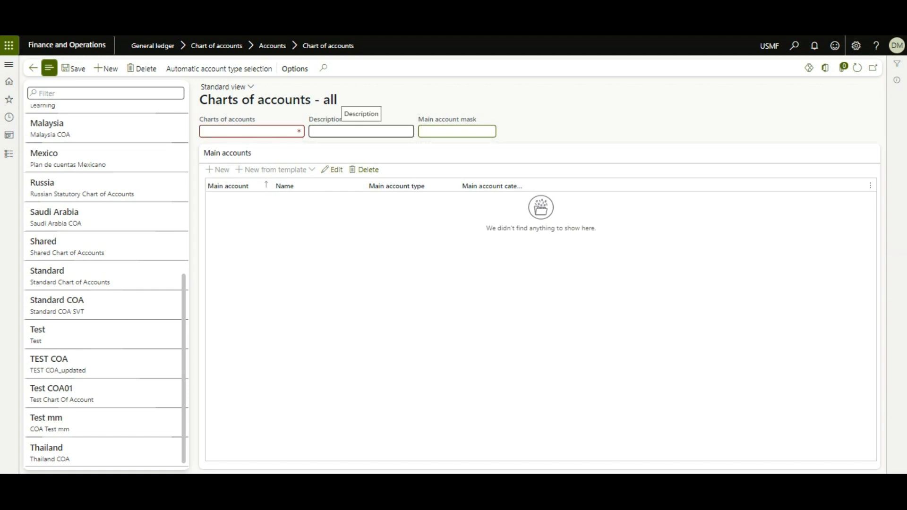
{"action": "left_click", "coordinate": [143, 68]}
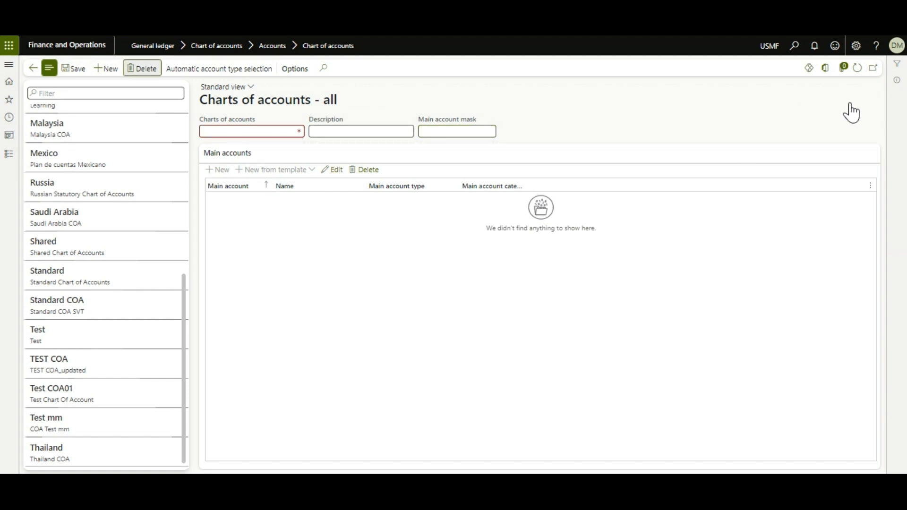
Try adding a main account to the Shared chart of accounts and discard the blank record
{"action": "scroll", "coordinate": [106, 324], "scroll_direction": "down", "scroll_amount": 6}
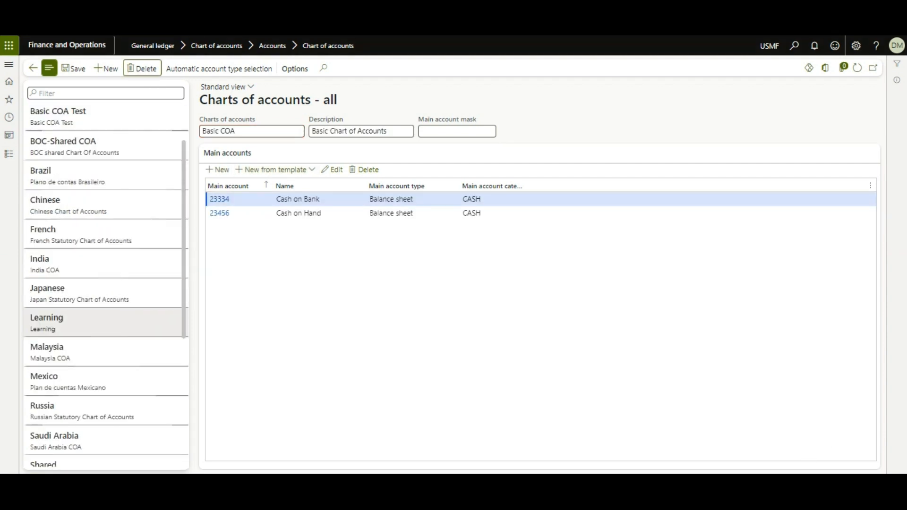
{"action": "left_click", "coordinate": [106, 245]}
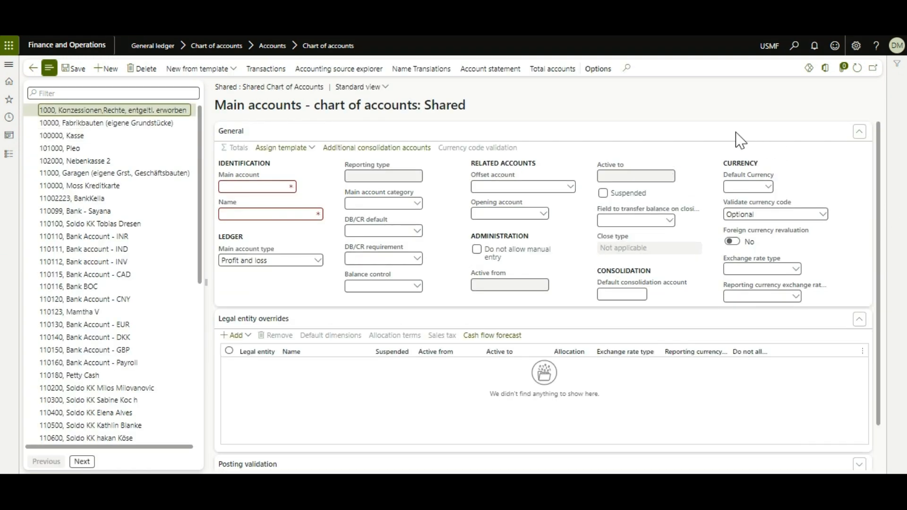
{"action": "left_click", "coordinate": [141, 69]}
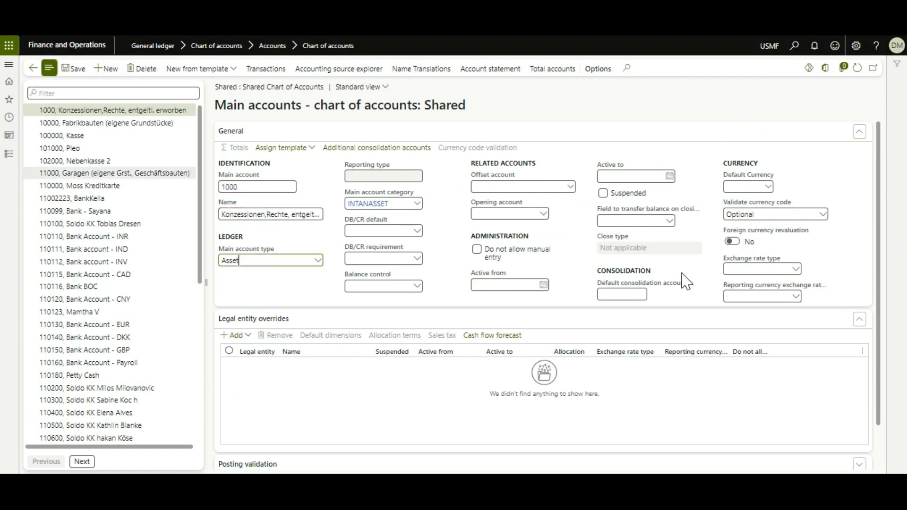
Open the Main accounts page of the General ledger module and check which chart of accounts it belongs to
{"action": "left_click", "coordinate": [9, 154]}
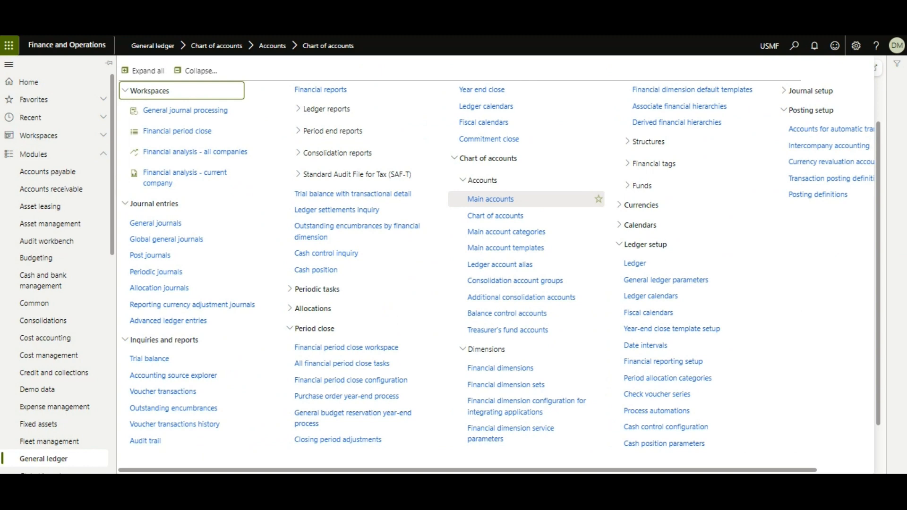
{"action": "left_click", "coordinate": [491, 199]}
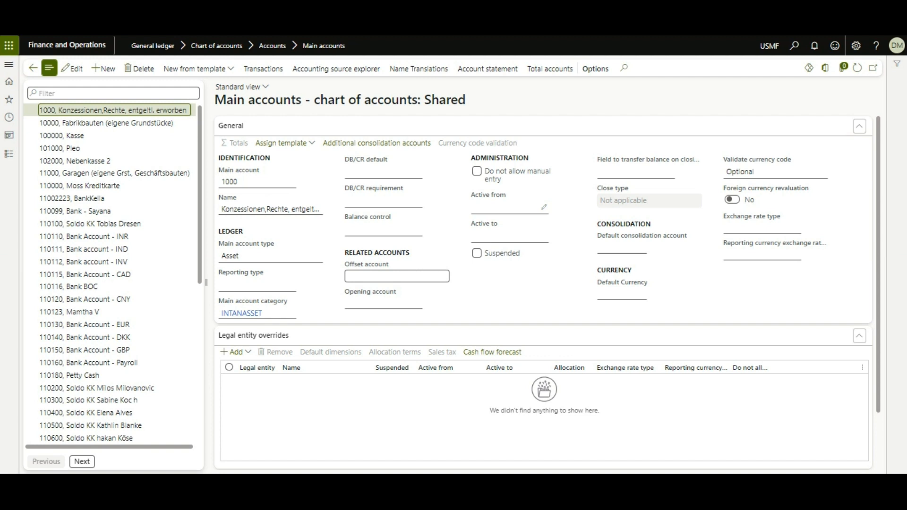
{"action": "left_click_drag", "start_coordinate": [468, 100], "coordinate": [424, 101]}
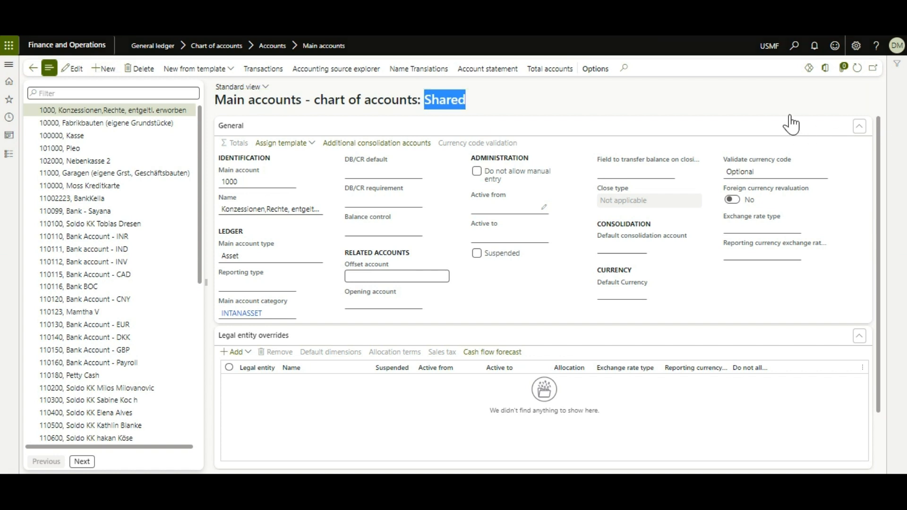
Create a new main account with number 1001 and the name Cash - USD
{"action": "key", "text": "alt+n"}
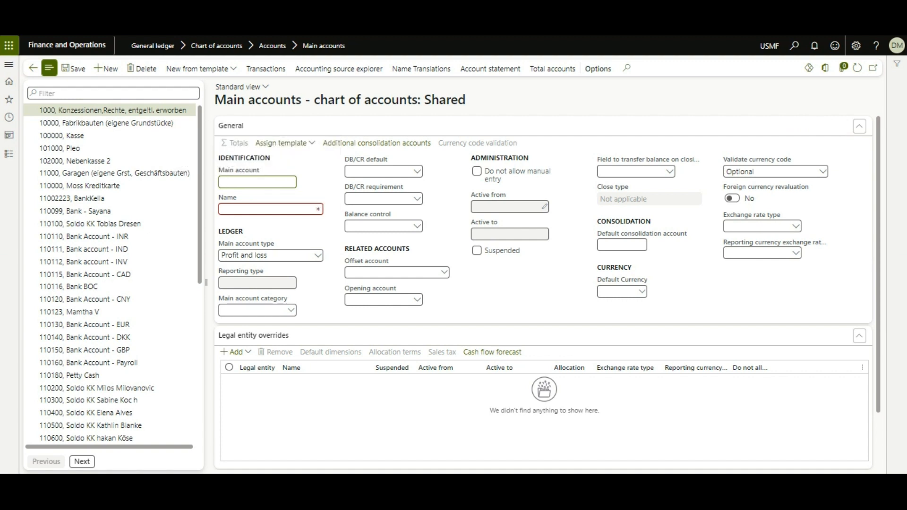
{"action": "left_click", "coordinate": [250, 208]}
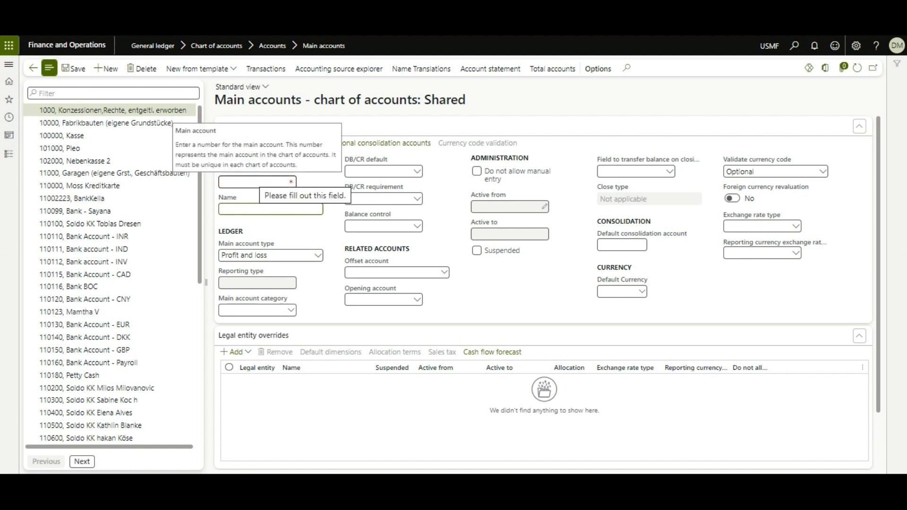
{"action": "left_click", "coordinate": [257, 182]}
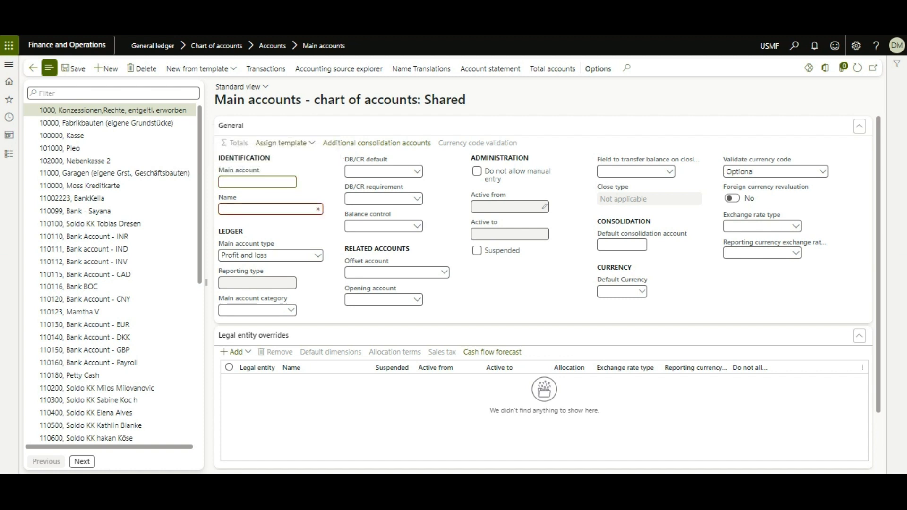
{"action": "type", "text": "1001"}
{"action": "key", "text": "Tab"}
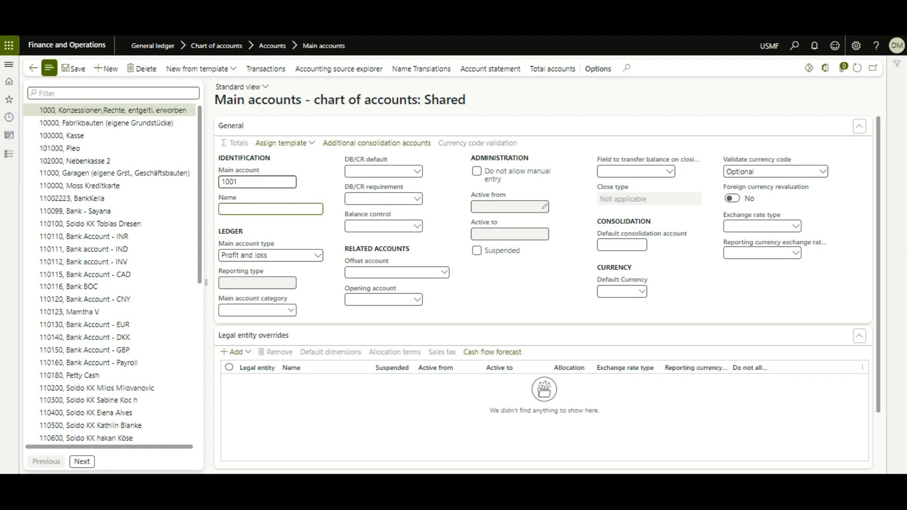
{"action": "type", "text": "Cash - USD"}
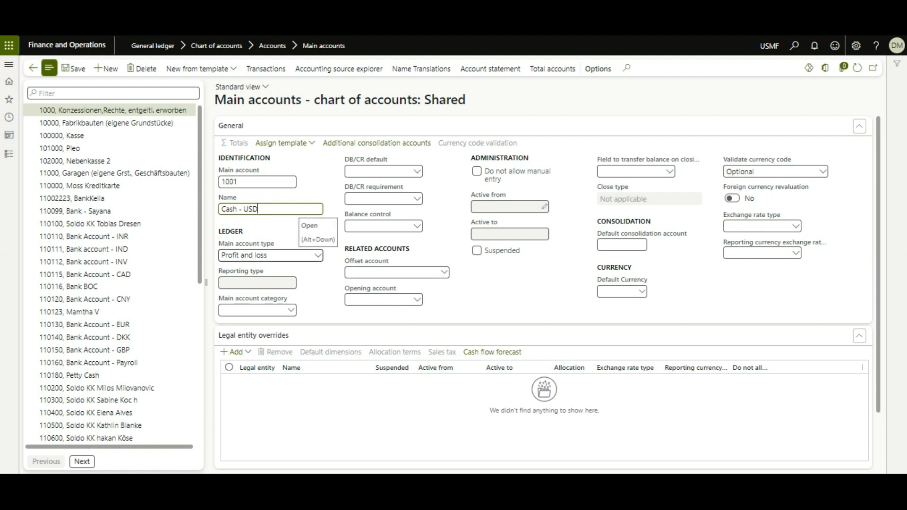
Set the new account's main account type to Asset and its DB/CR default to Debit
{"action": "left_click", "coordinate": [317, 256]}
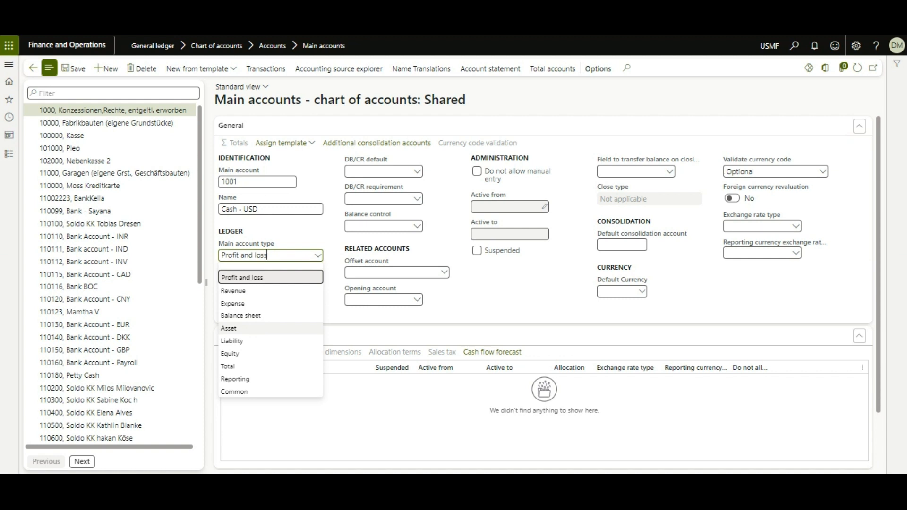
{"action": "key", "text": "Return"}
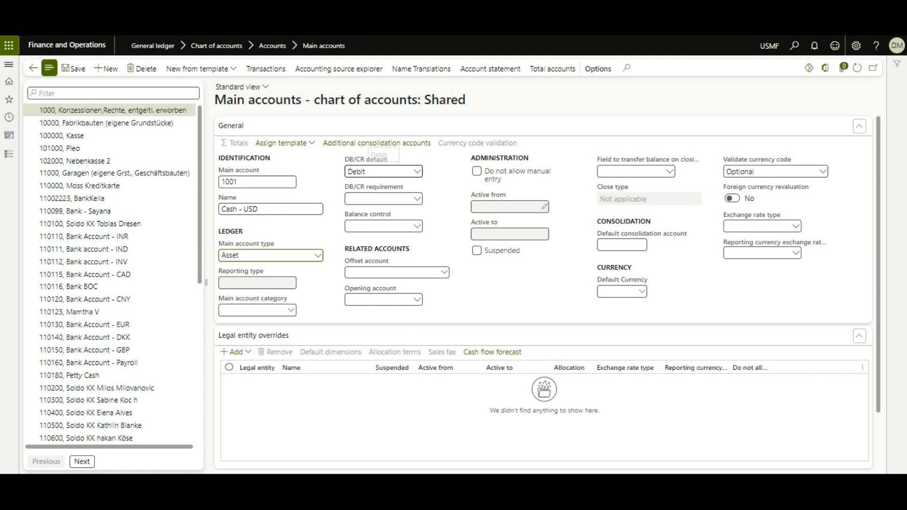
{"action": "left_click", "coordinate": [378, 171]}
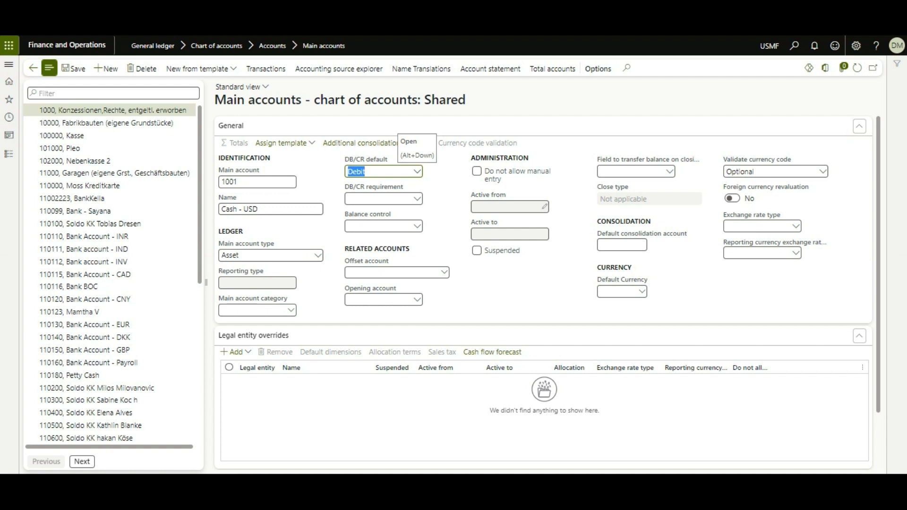
{"action": "left_click", "coordinate": [417, 172]}
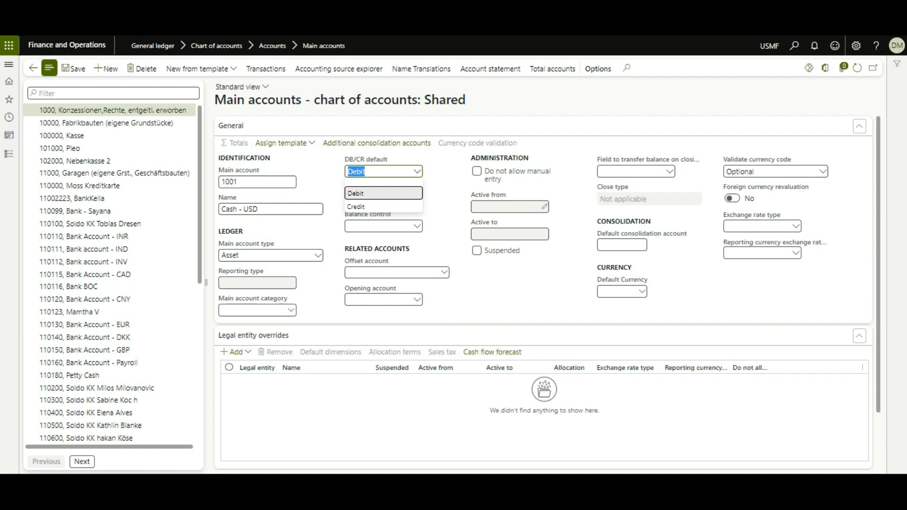
{"action": "left_click", "coordinate": [384, 194]}
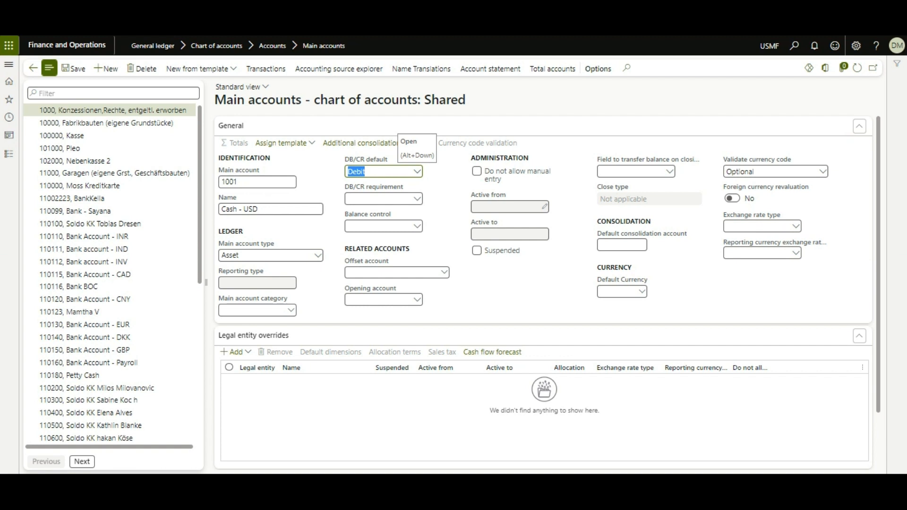
Assign the CASH main account category to the new main account
{"action": "left_click_drag", "start_coordinate": [238, 182], "coordinate": [221, 182]}
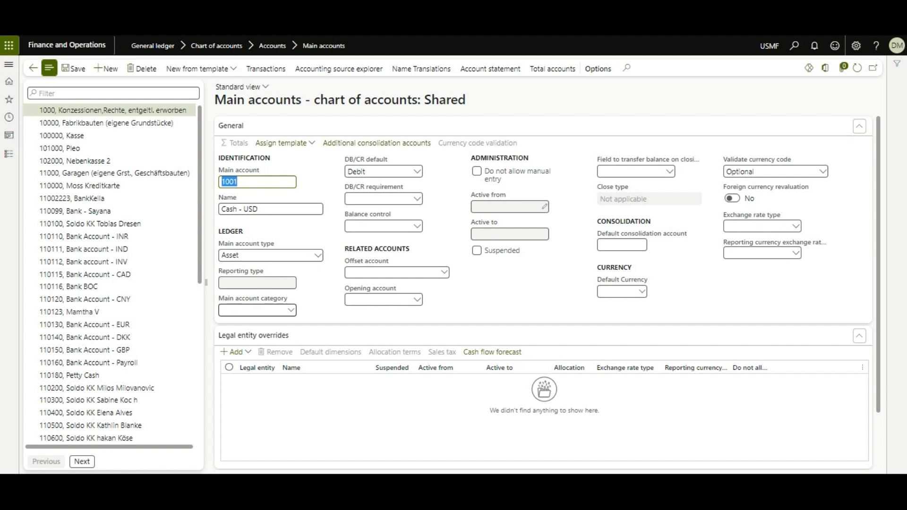
{"action": "left_click", "coordinate": [290, 311]}
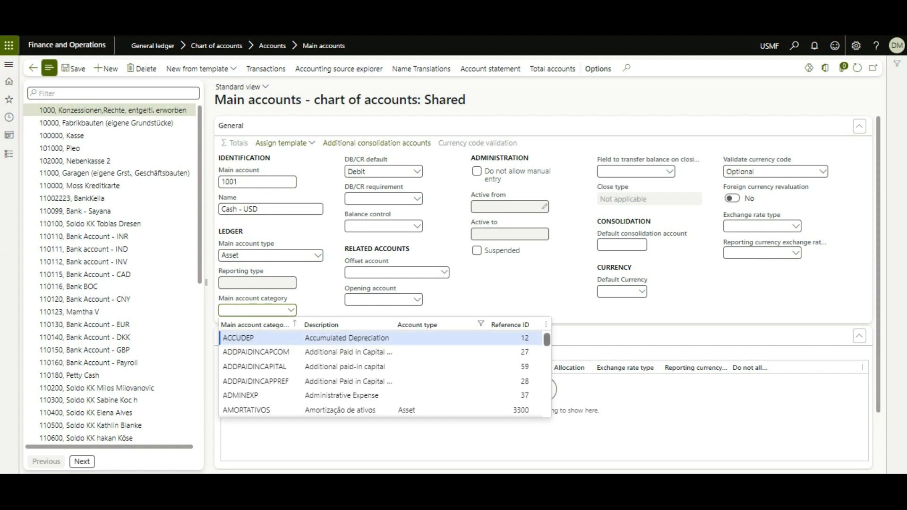
{"action": "scroll", "coordinate": [385, 373], "scroll_direction": "down", "scroll_amount": 10}
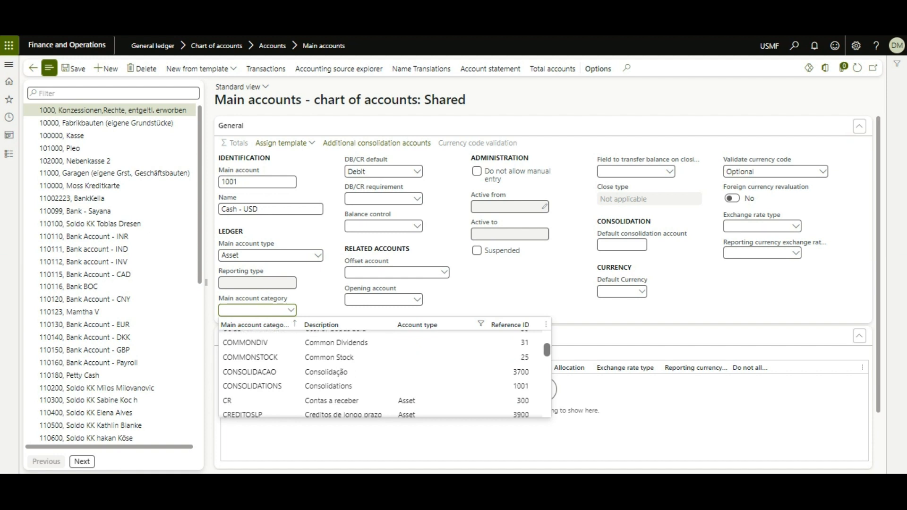
{"action": "scroll", "coordinate": [385, 373], "scroll_direction": "down", "scroll_amount": 1}
{"action": "scroll", "coordinate": [385, 374], "scroll_direction": "up", "scroll_amount": 11}
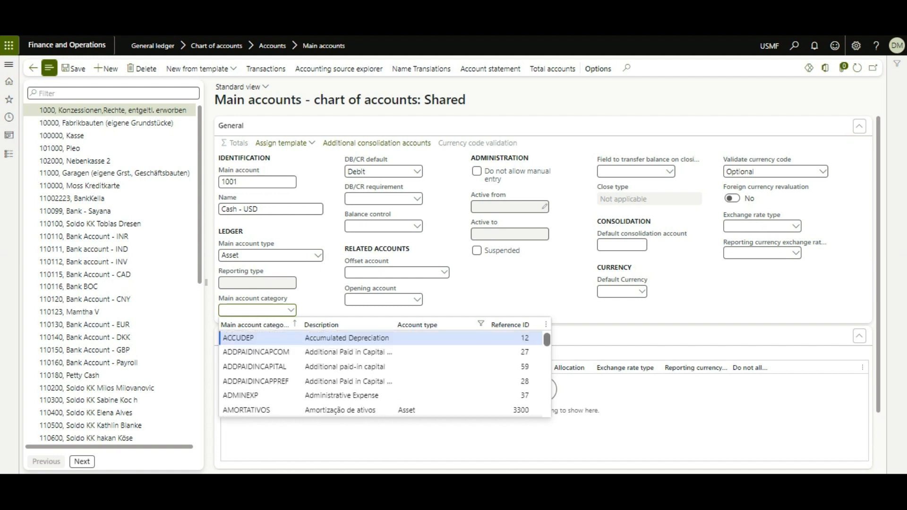
{"action": "scroll", "coordinate": [386, 373], "scroll_direction": "down", "scroll_amount": 1}
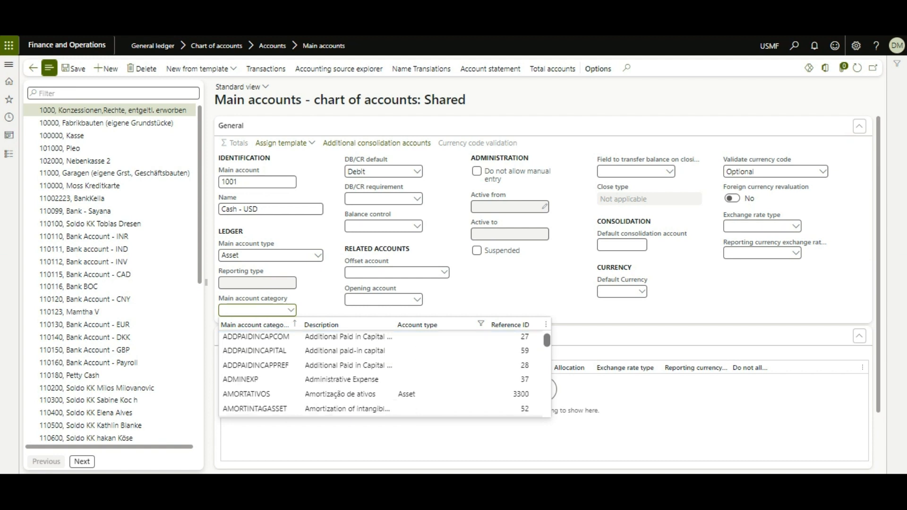
{"action": "scroll", "coordinate": [385, 374], "scroll_direction": "down", "scroll_amount": 6}
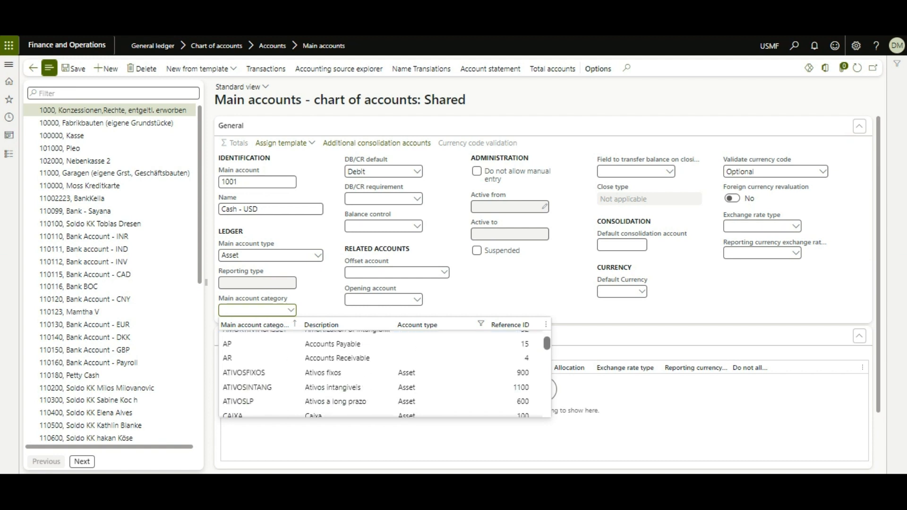
{"action": "scroll", "coordinate": [385, 373], "scroll_direction": "down", "scroll_amount": 5}
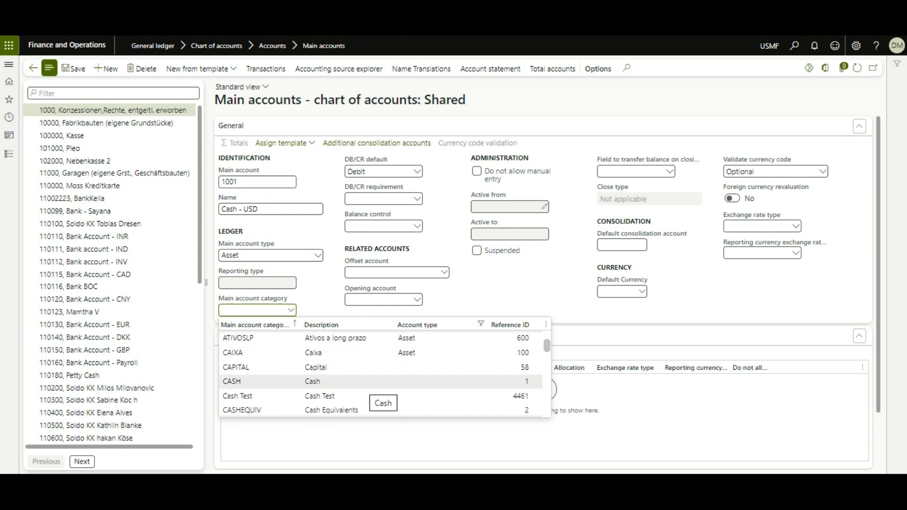
{"action": "left_click", "coordinate": [371, 381]}
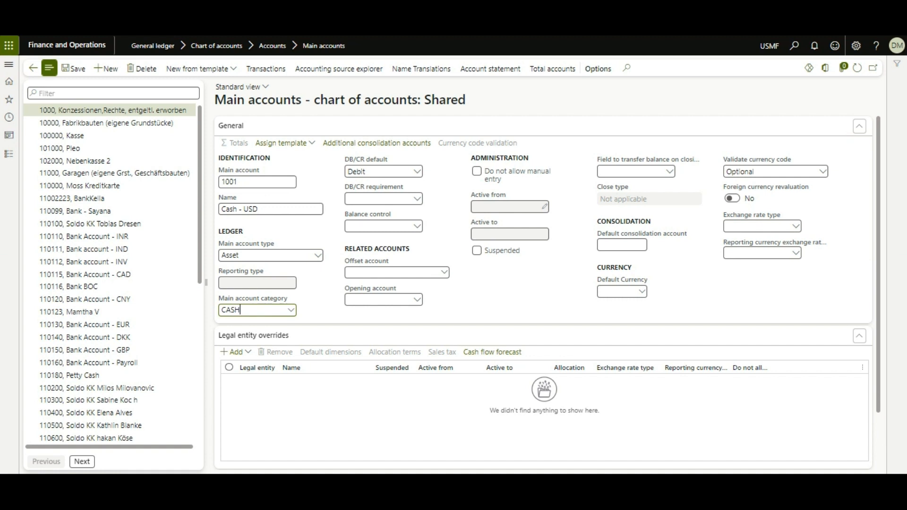
Keep manual entry allowed for the Cash - USD main account and save the record
{"action": "left_click", "coordinate": [477, 171]}
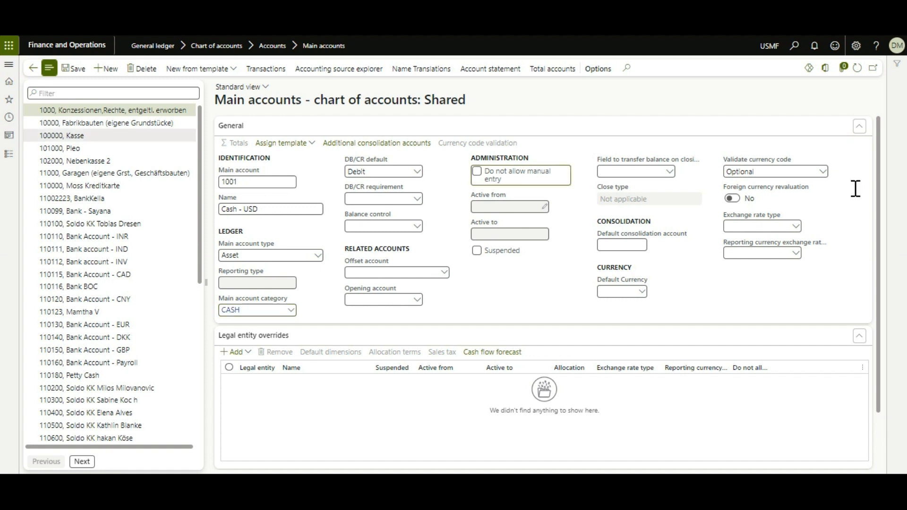
{"action": "left_click", "coordinate": [74, 68]}
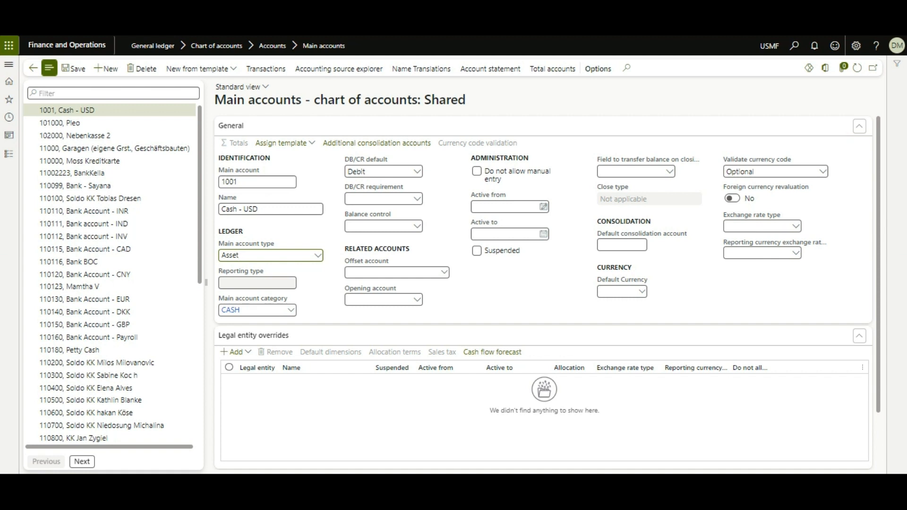
{"action": "scroll", "coordinate": [543, 293], "scroll_direction": "down", "scroll_amount": 1}
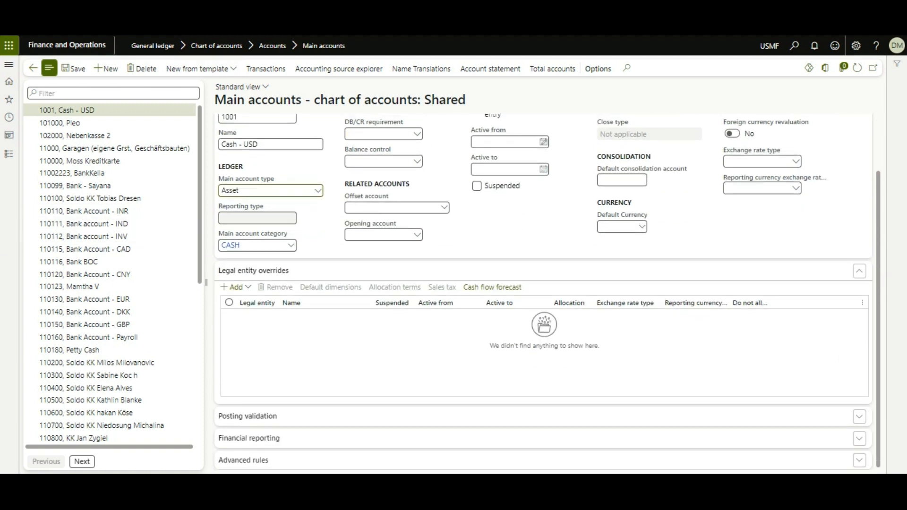
{"action": "key", "text": "alt+s"}
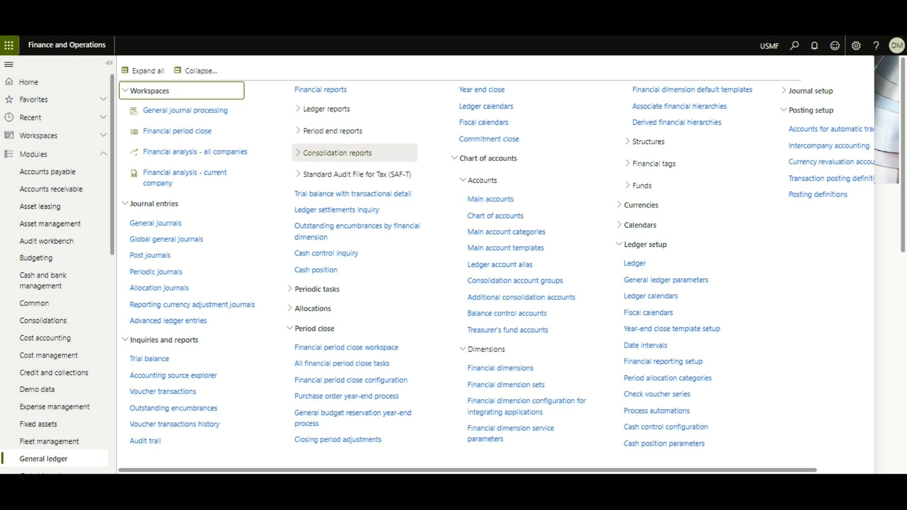
Open the Ledger page from the General ledger's Ledger setup area
{"action": "left_click", "coordinate": [195, 71]}
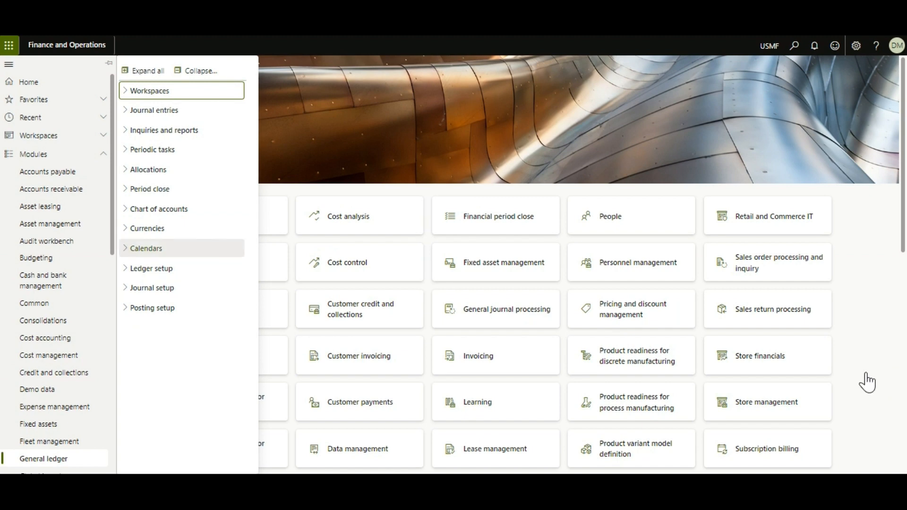
{"action": "left_click", "coordinate": [151, 268]}
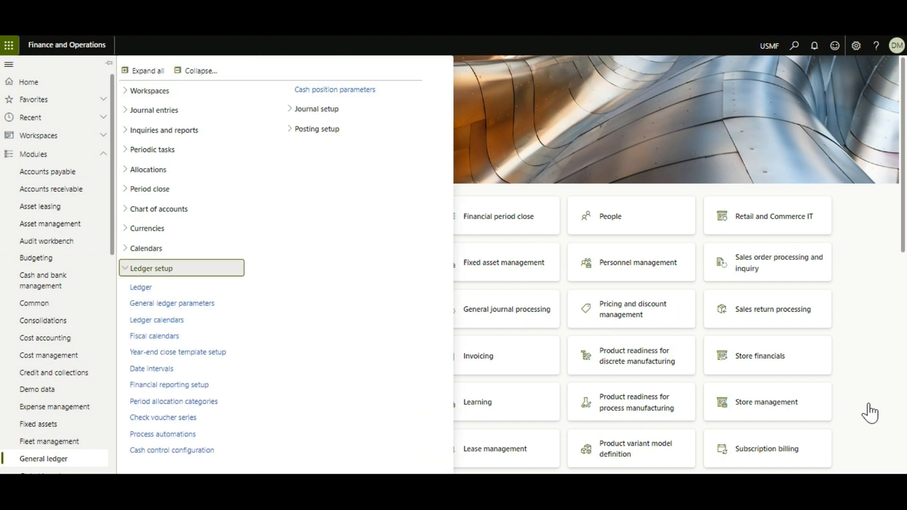
{"action": "left_click", "coordinate": [864, 450]}
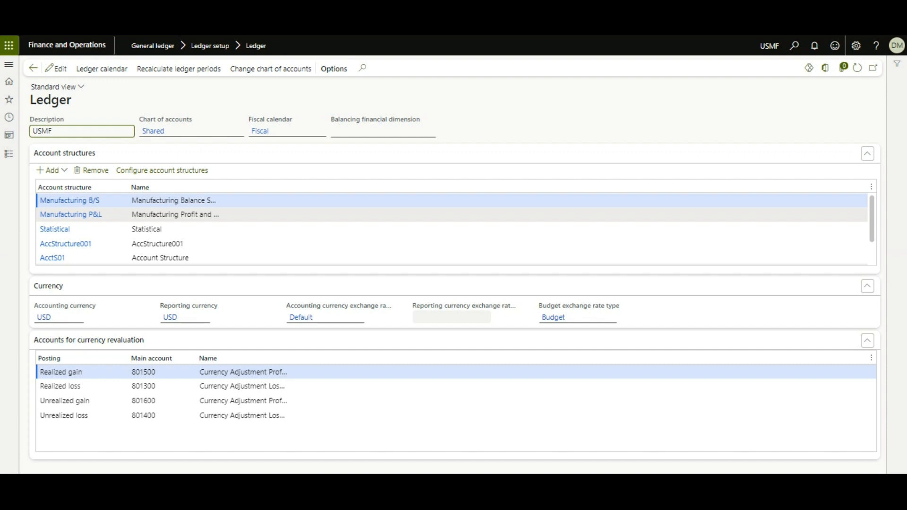
{"action": "left_click", "coordinate": [655, 137]}
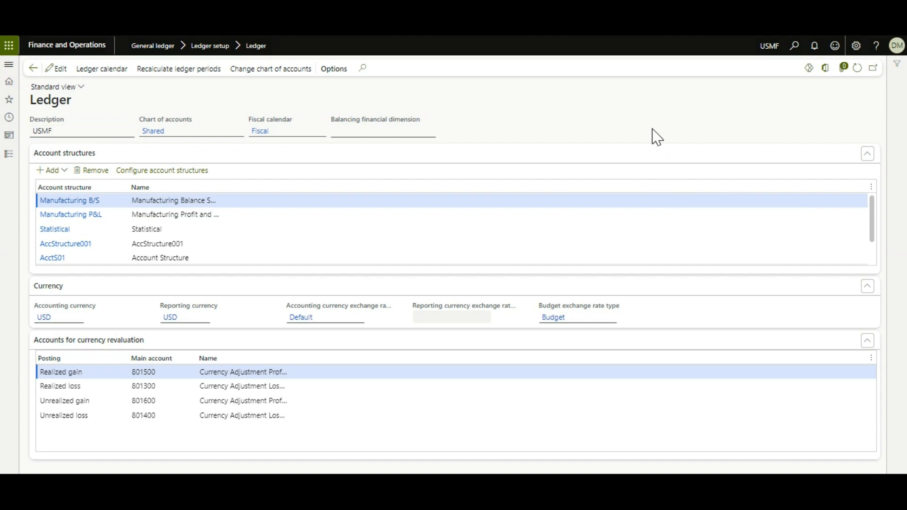